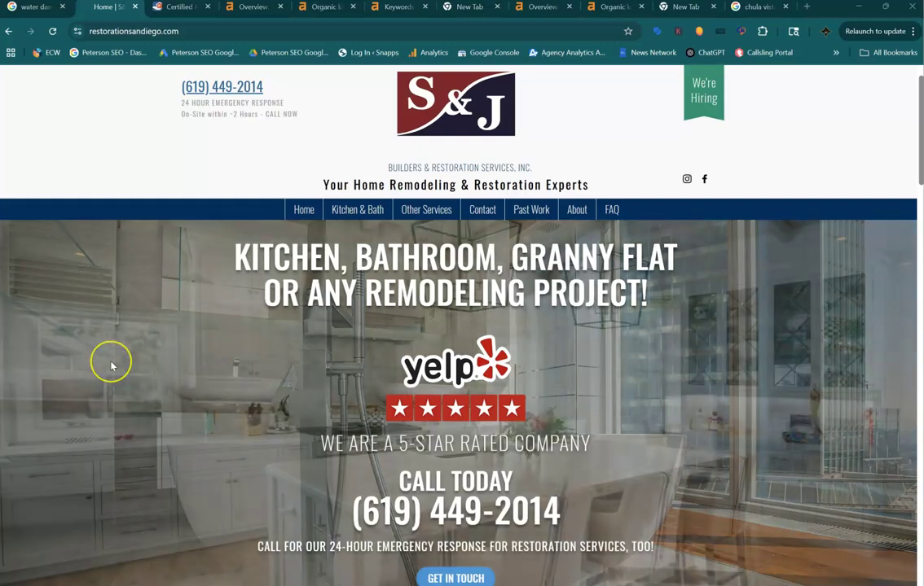
{"action": "left_click", "coordinate": [92, 350]}
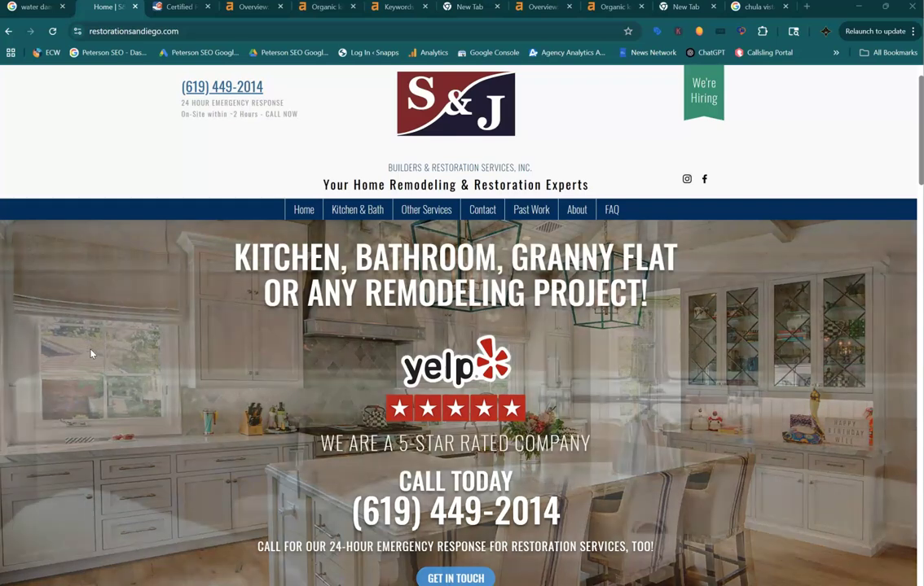
{"action": "left_click", "coordinate": [89, 345]}
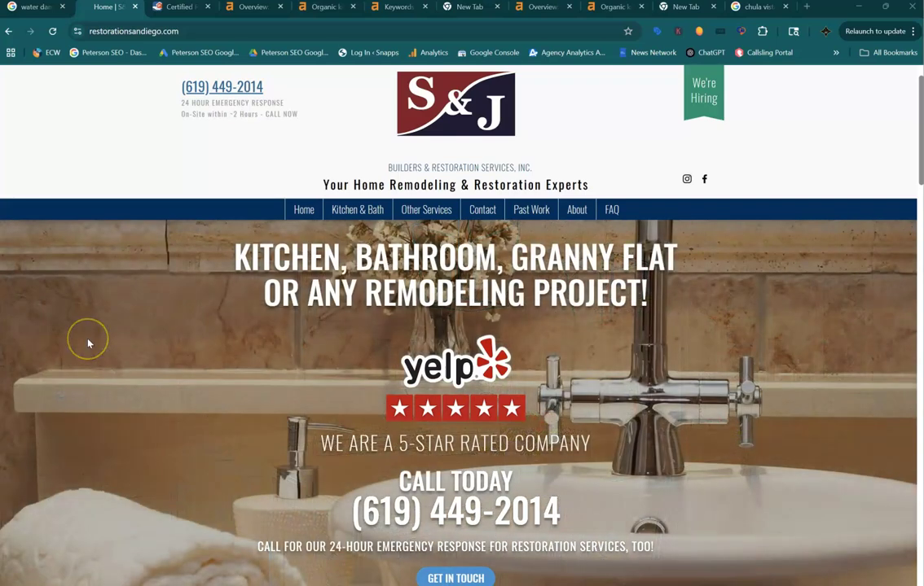
{"action": "left_click", "coordinate": [118, 326]}
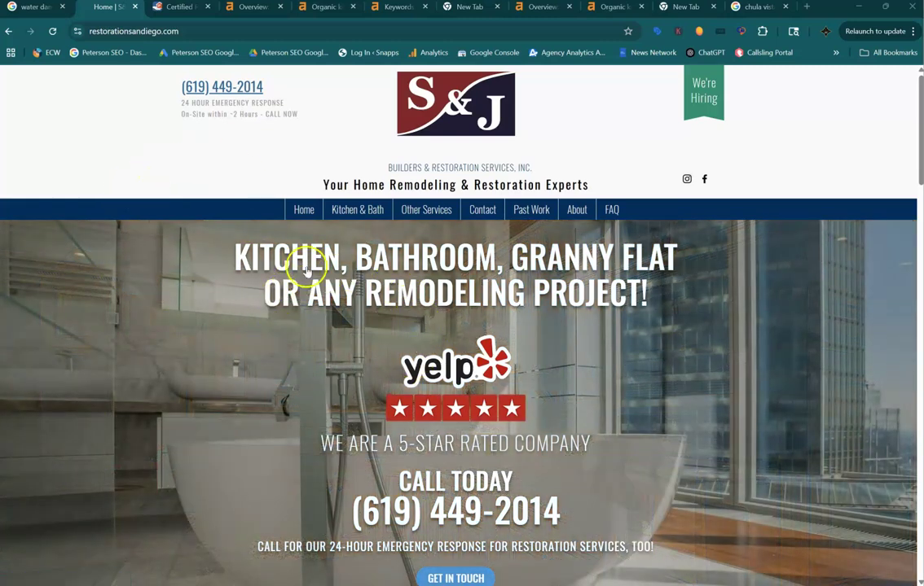
- Check the file name of the Residential Restoration image under Professional Services in the image save dialog, without saving the image
{"action": "scroll", "coordinate": [387, 327], "scroll_direction": "down", "scroll_amount": 1}
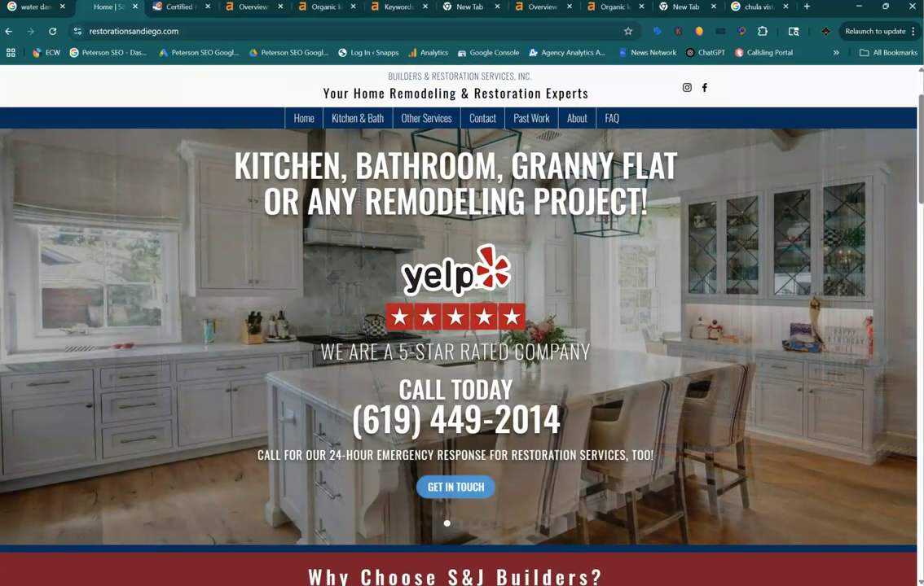
{"action": "scroll", "coordinate": [456, 326], "scroll_direction": "down", "scroll_amount": 3}
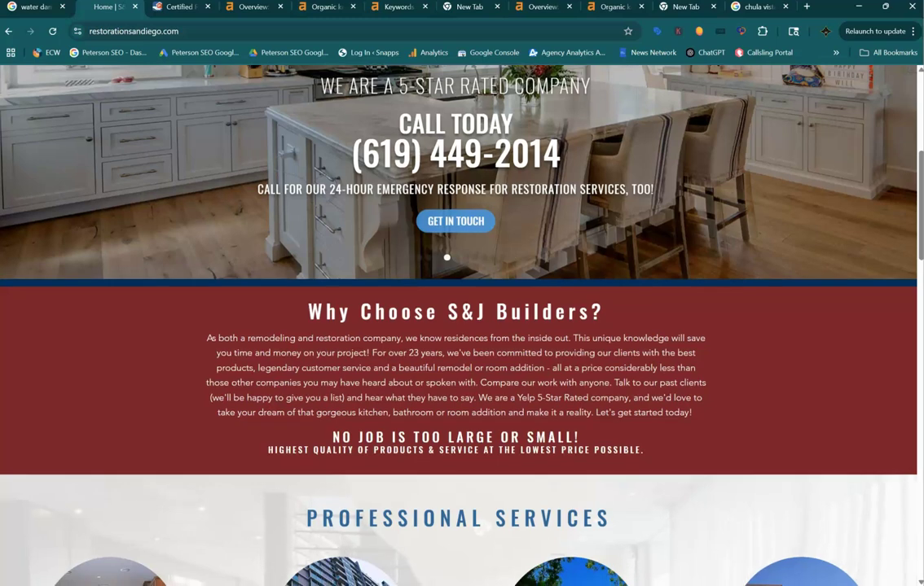
{"action": "scroll", "coordinate": [456, 326], "scroll_direction": "down", "scroll_amount": 2}
{"action": "scroll", "coordinate": [457, 326], "scroll_direction": "down", "scroll_amount": 2}
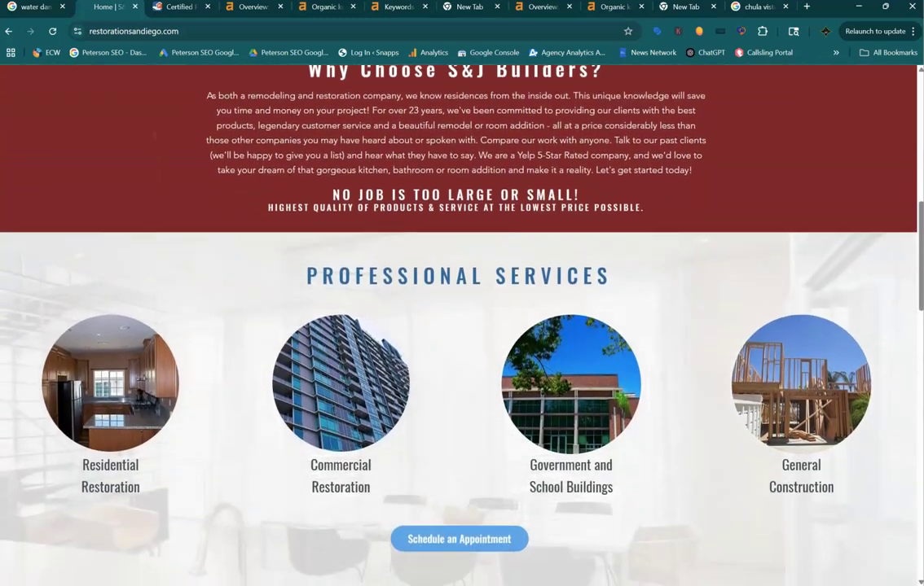
{"action": "scroll", "coordinate": [342, 314], "scroll_direction": "down", "scroll_amount": 1}
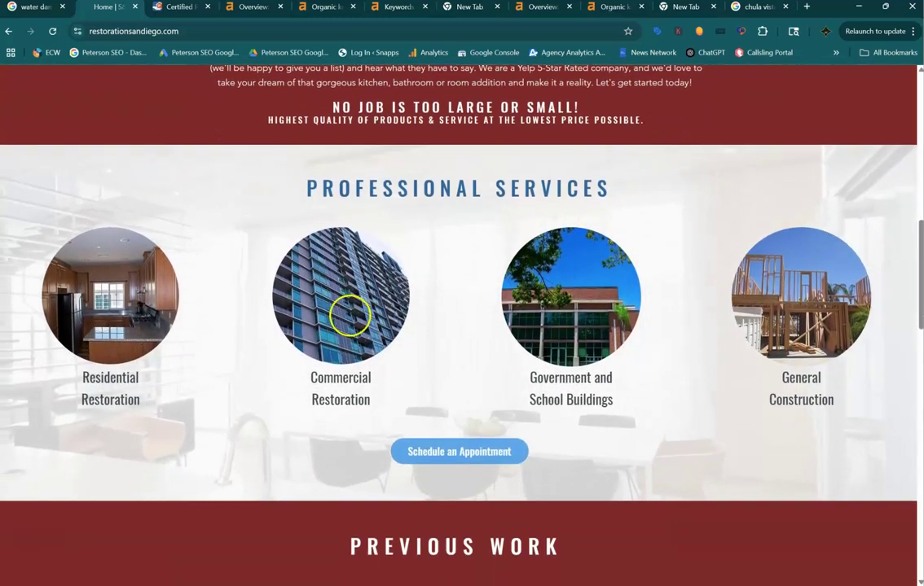
{"action": "right_click", "coordinate": [115, 277]}
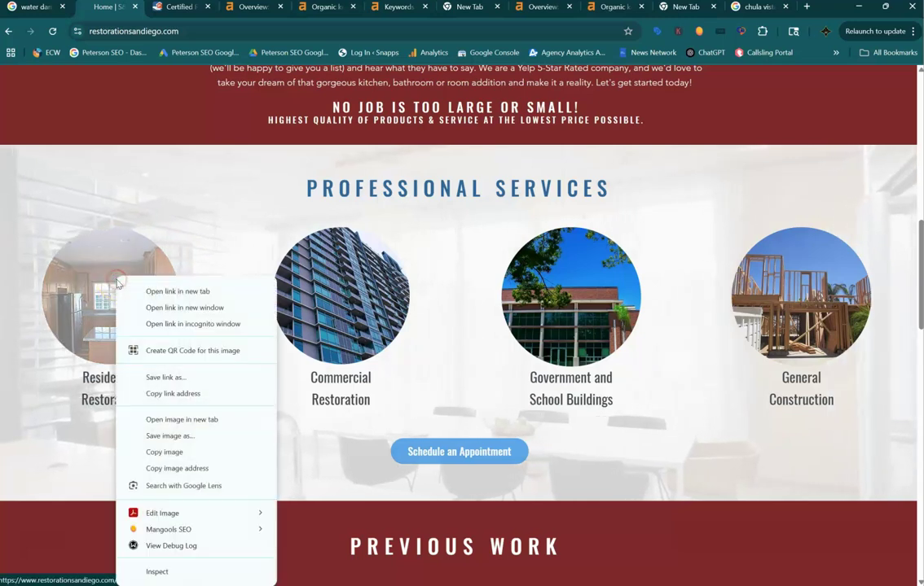
{"action": "left_click", "coordinate": [184, 436]}
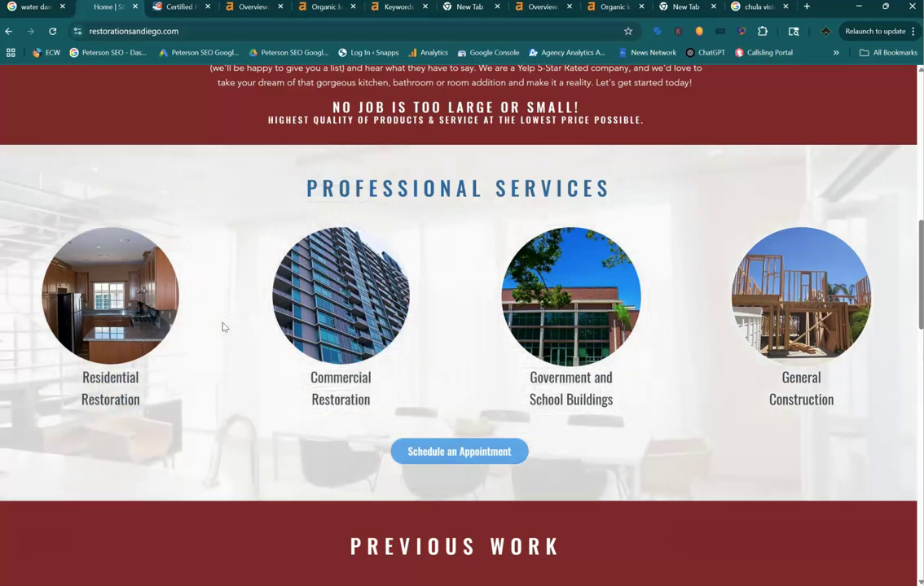
{"action": "right_click", "coordinate": [119, 314]}
{"action": "left_click", "coordinate": [204, 398]}
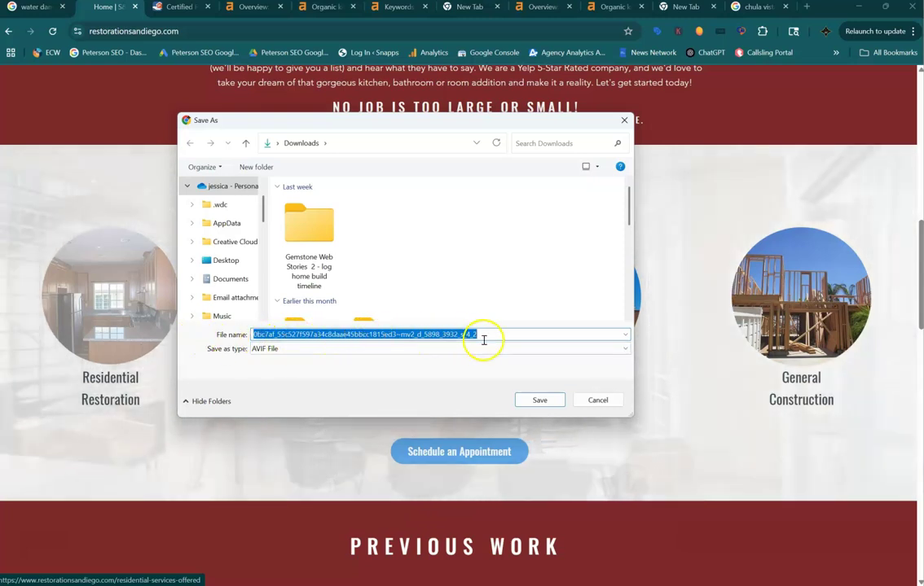
{"action": "left_click", "coordinate": [596, 399]}
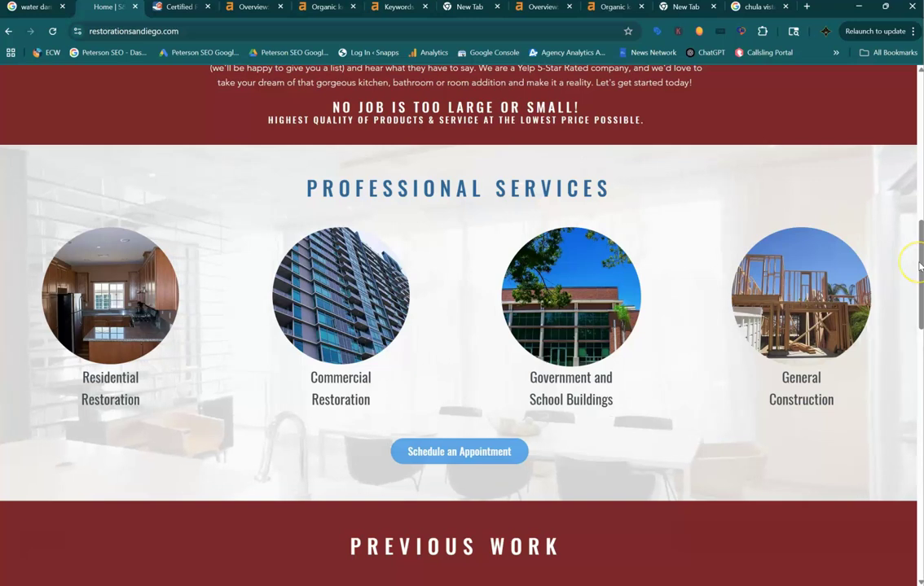
- Highlight the "Why Choose S&J Builders?" text, then review the homepage down to the footer and back to its navigation menu
{"action": "left_click_drag", "start_coordinate": [919, 264], "coordinate": [914, 193]}
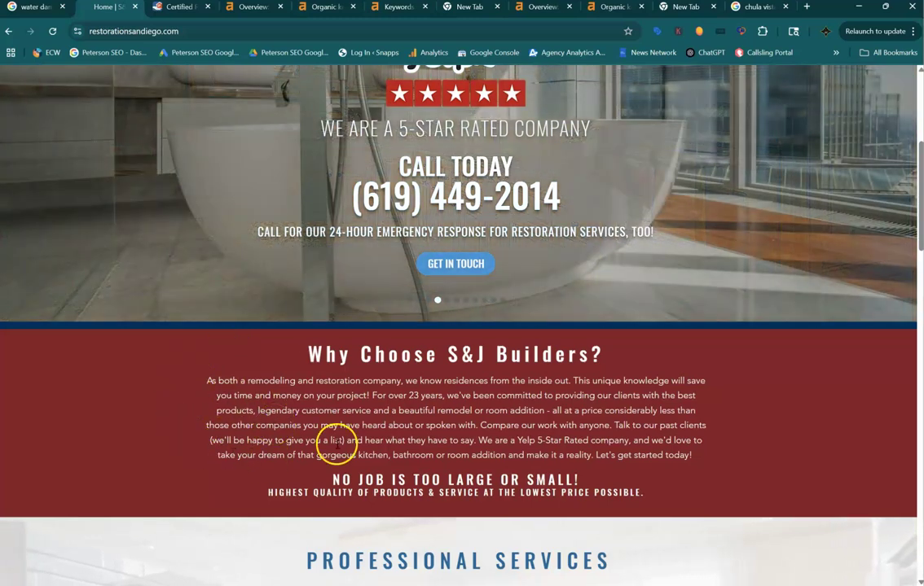
{"action": "left_click_drag", "start_coordinate": [290, 356], "coordinate": [490, 430]}
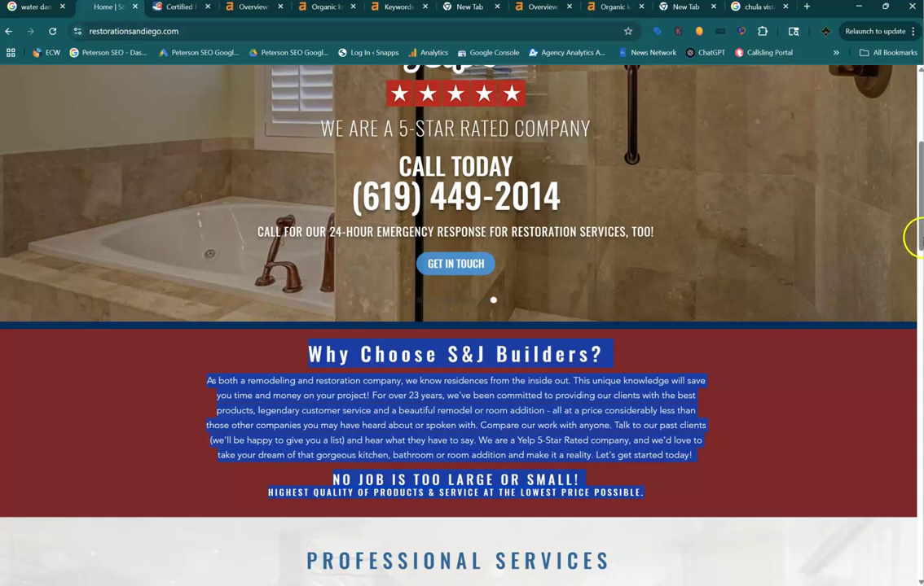
{"action": "left_click_drag", "start_coordinate": [914, 238], "coordinate": [920, 550]}
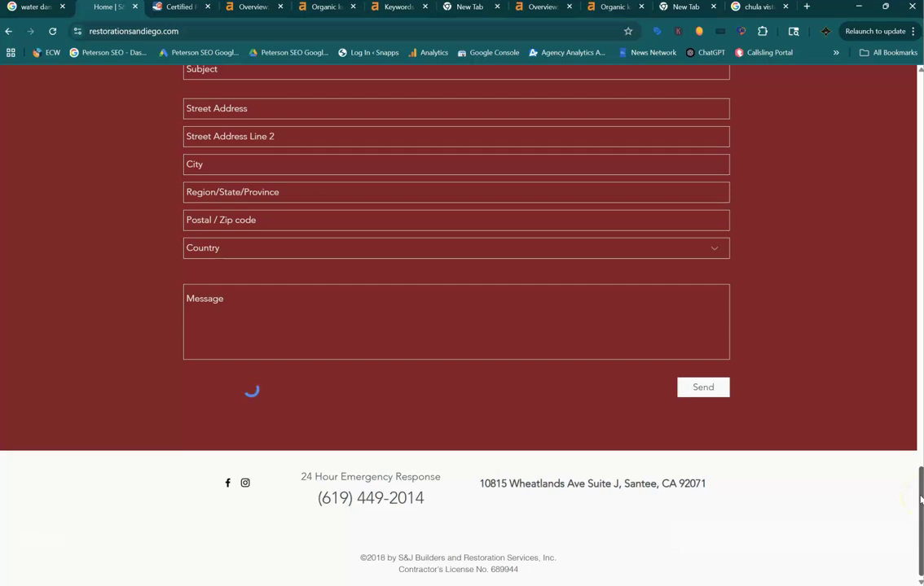
{"action": "left_click_drag", "start_coordinate": [918, 495], "coordinate": [886, 126]}
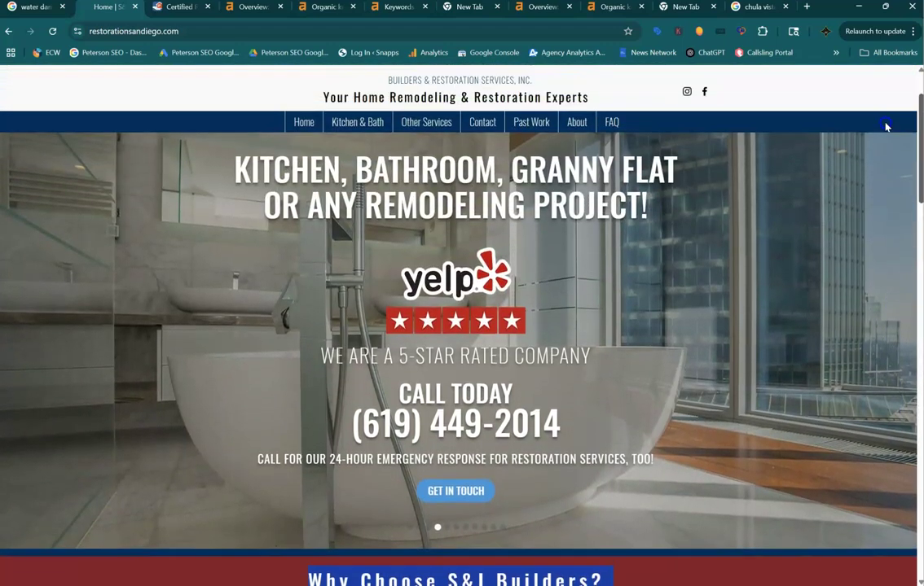
{"action": "mouse_move", "coordinate": [426, 123]}
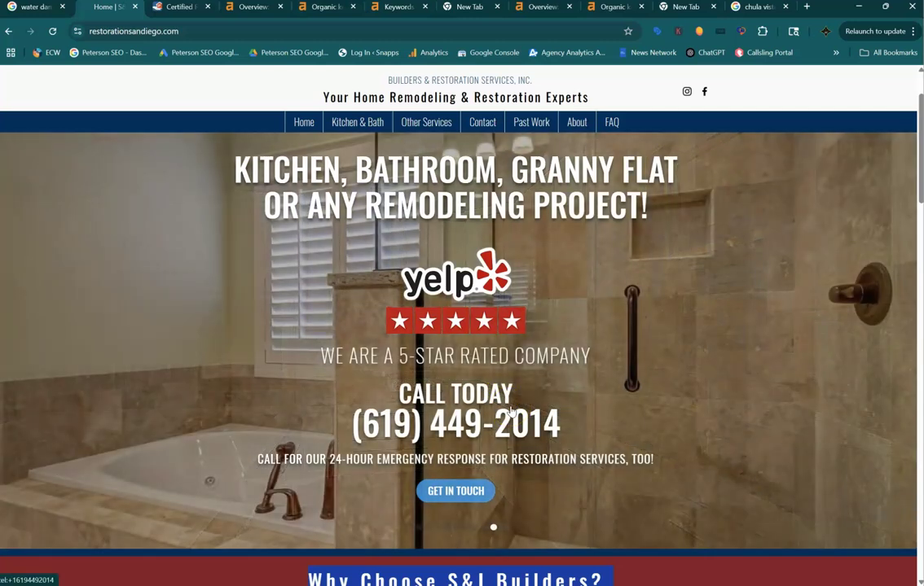
{"action": "left_click", "coordinate": [398, 356]}
{"action": "left_click", "coordinate": [268, 291]}
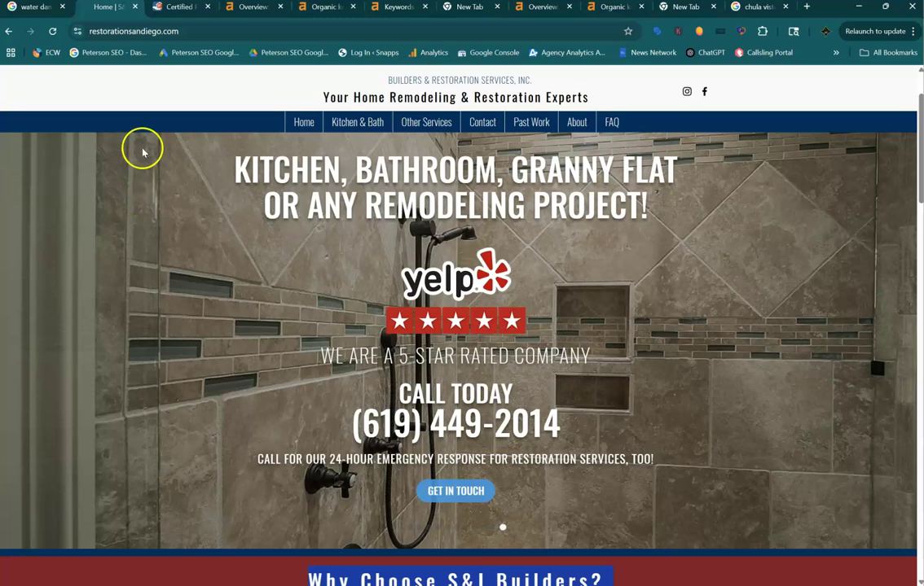
- Switch to the Certified Restoration website and view its residential and commercial services submenus
{"action": "left_click", "coordinate": [178, 8]}
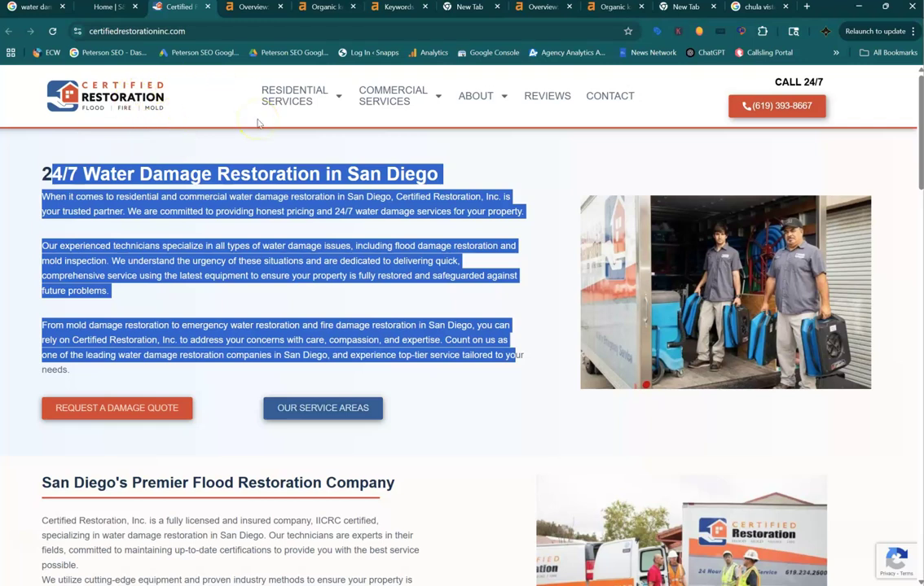
{"action": "mouse_move", "coordinate": [340, 103]}
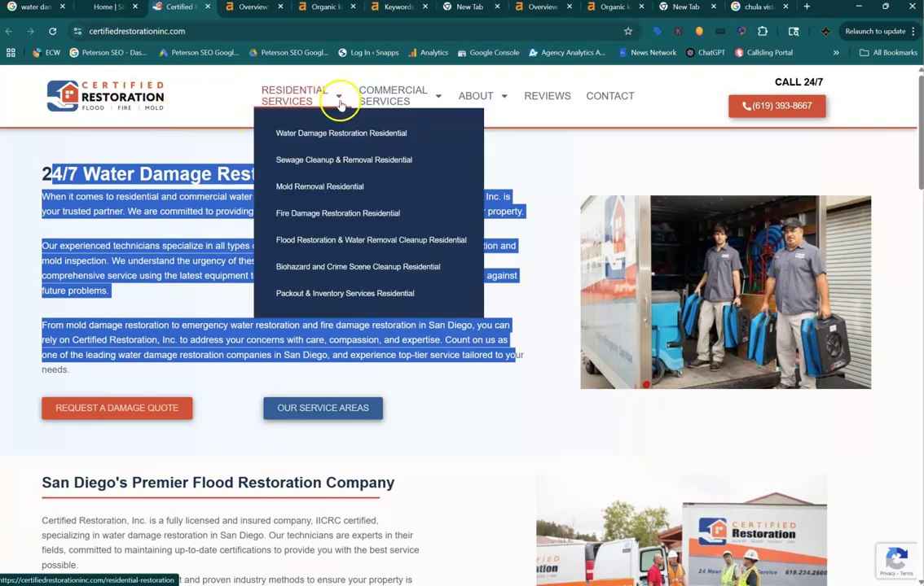
{"action": "mouse_move", "coordinate": [435, 96]}
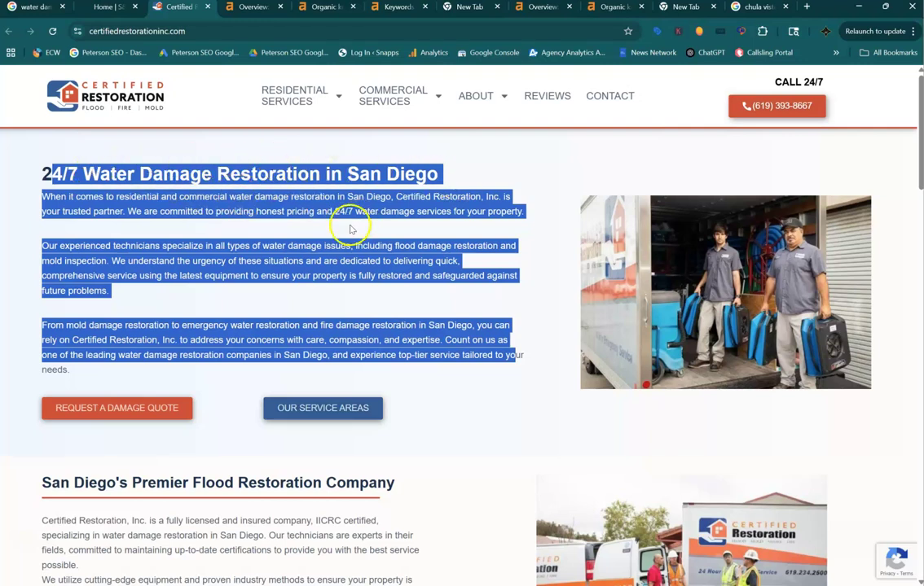
- Examine the Certified Restoration homepage's service descriptions, reviews and footer, and return to its opening section
{"action": "scroll", "coordinate": [350, 229], "scroll_direction": "down", "scroll_amount": 5}
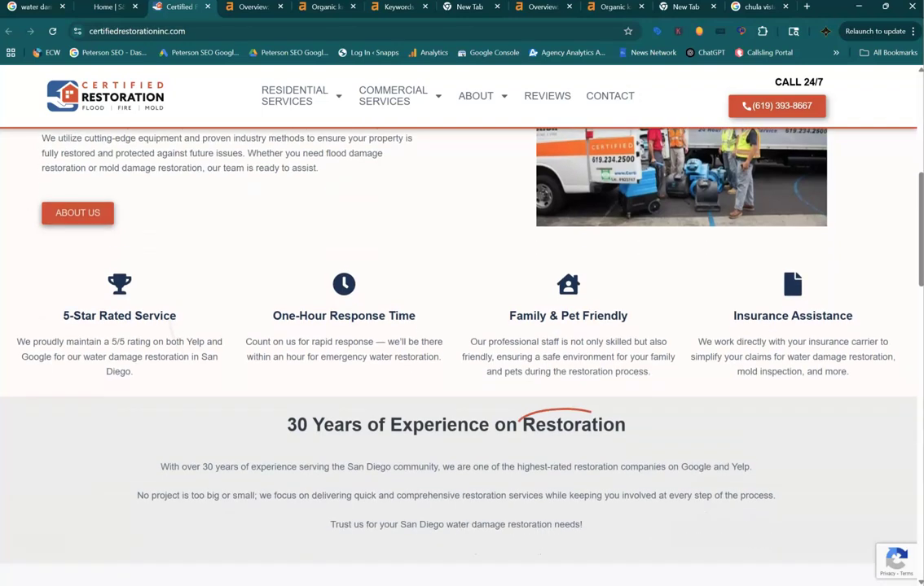
{"action": "scroll", "coordinate": [456, 326], "scroll_direction": "down", "scroll_amount": 5}
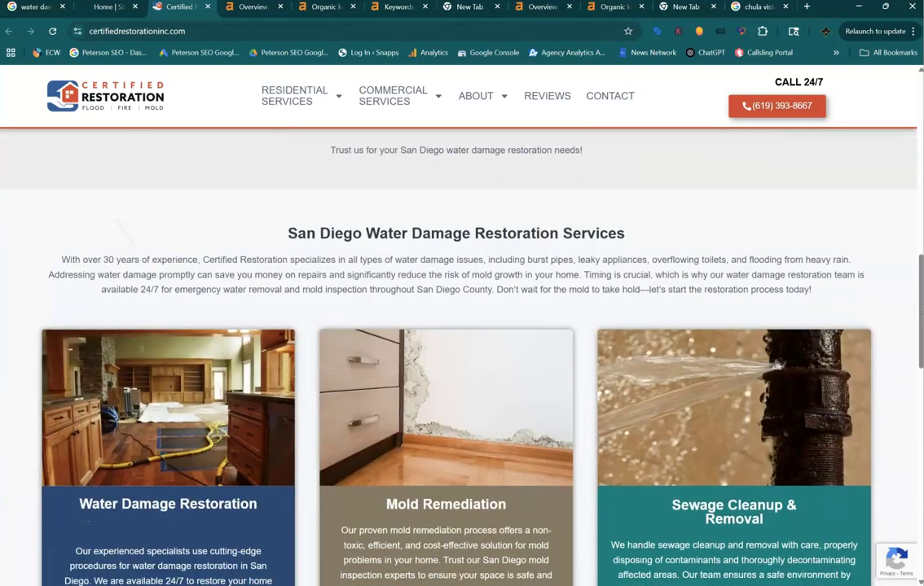
{"action": "scroll", "coordinate": [456, 325], "scroll_direction": "down", "scroll_amount": 1}
{"action": "scroll", "coordinate": [456, 326], "scroll_direction": "down", "scroll_amount": 3}
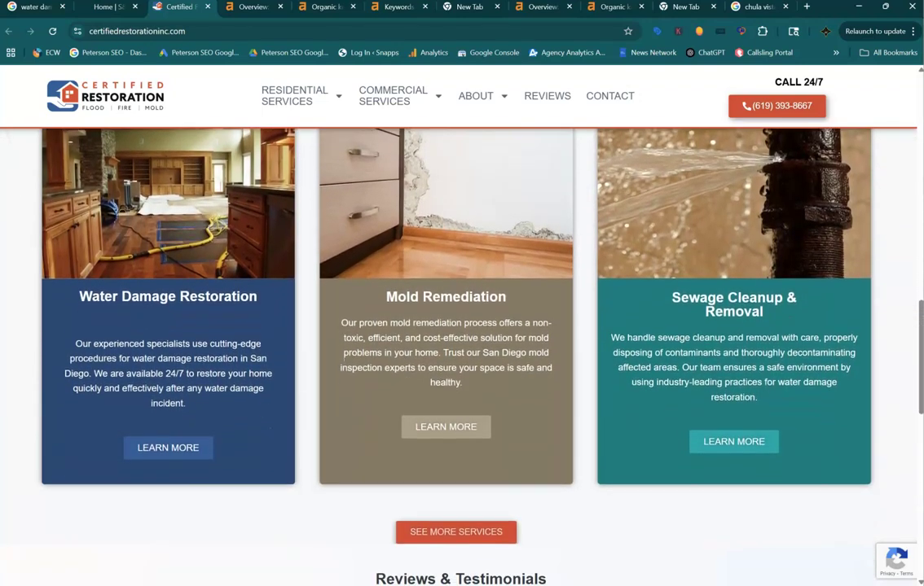
{"action": "scroll", "coordinate": [456, 326], "scroll_direction": "down", "scroll_amount": 1}
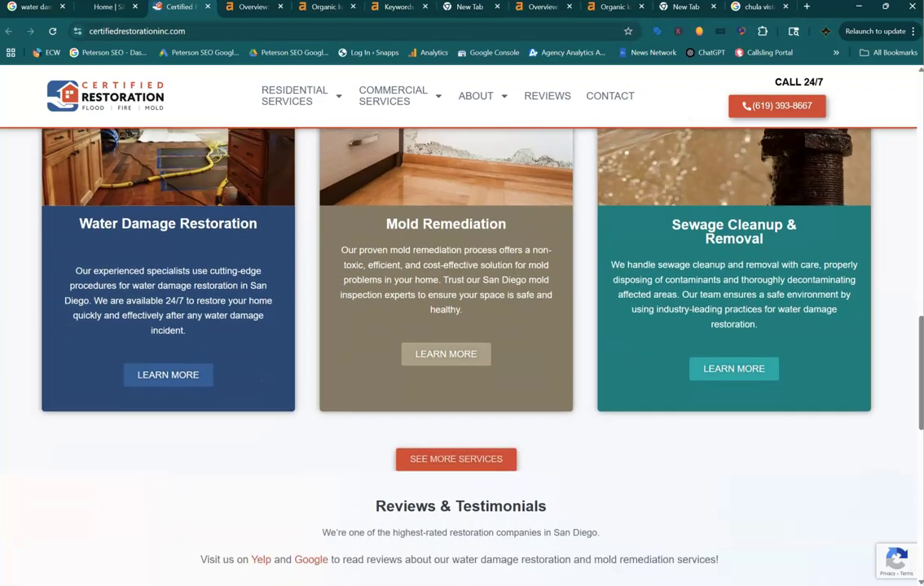
{"action": "scroll", "coordinate": [456, 326], "scroll_direction": "down", "scroll_amount": 3}
{"action": "scroll", "coordinate": [456, 325], "scroll_direction": "down", "scroll_amount": 1}
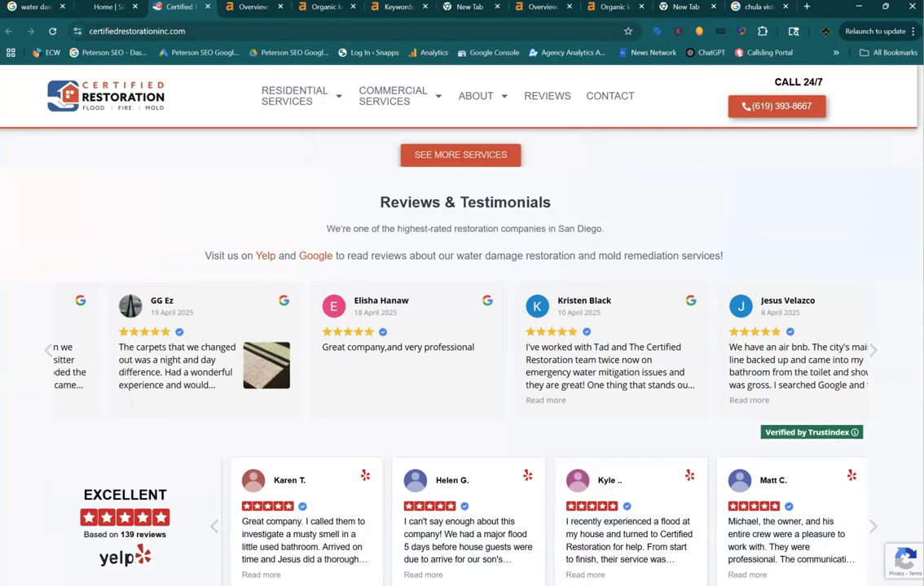
{"action": "scroll", "coordinate": [420, 158], "scroll_direction": "up", "scroll_amount": 1}
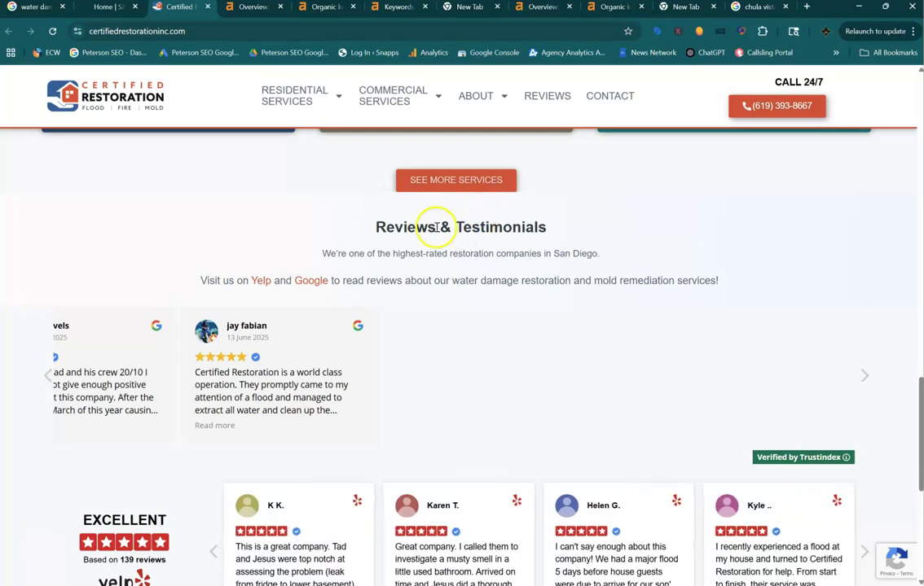
{"action": "scroll", "coordinate": [539, 327], "scroll_direction": "down", "scroll_amount": 4}
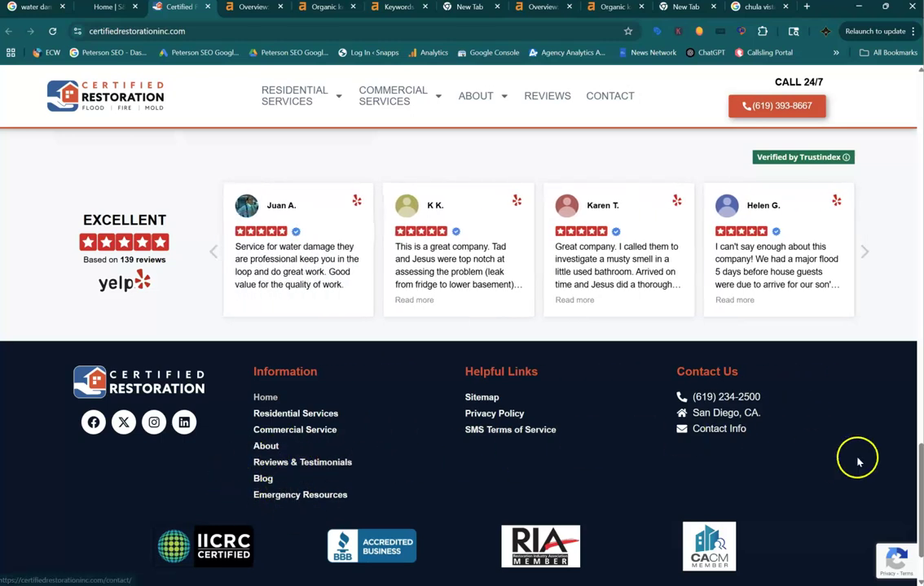
{"action": "left_click_drag", "start_coordinate": [919, 468], "coordinate": [911, 94]}
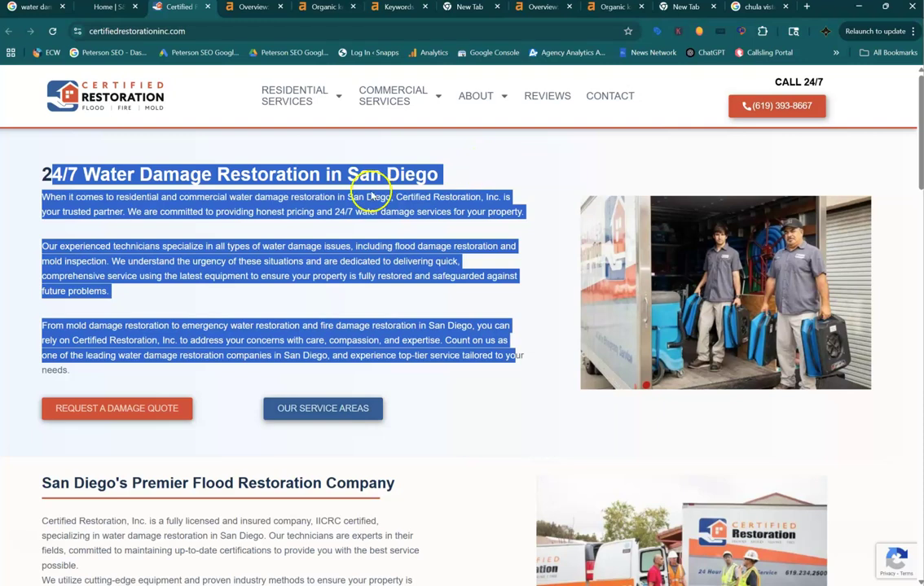
- Return to the Google results for "water damage restoration san diego" and examine the business listings and organic results
{"action": "left_click", "coordinate": [102, 9]}
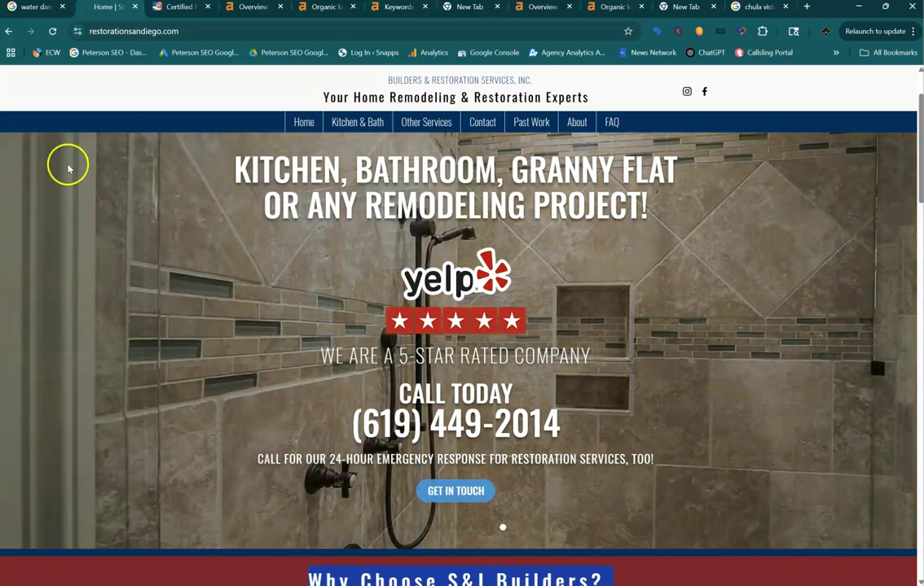
{"action": "left_click", "coordinate": [35, 10]}
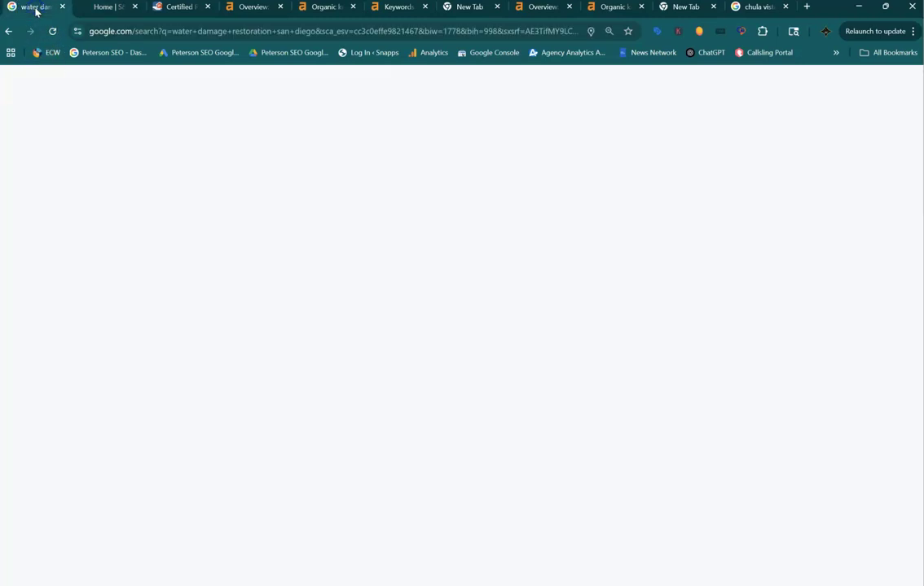
{"action": "scroll", "coordinate": [391, 318], "scroll_direction": "up", "scroll_amount": 10}
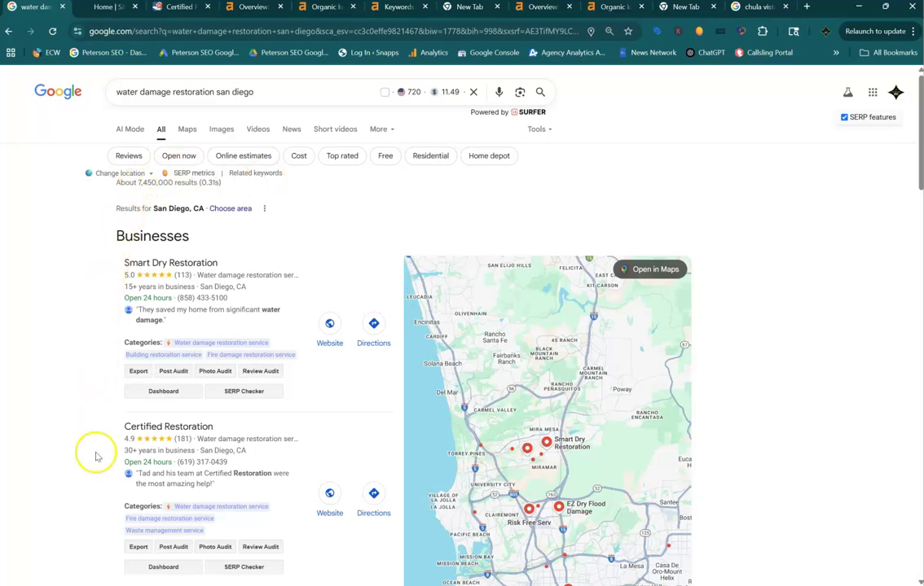
{"action": "scroll", "coordinate": [423, 326], "scroll_direction": "down", "scroll_amount": 3}
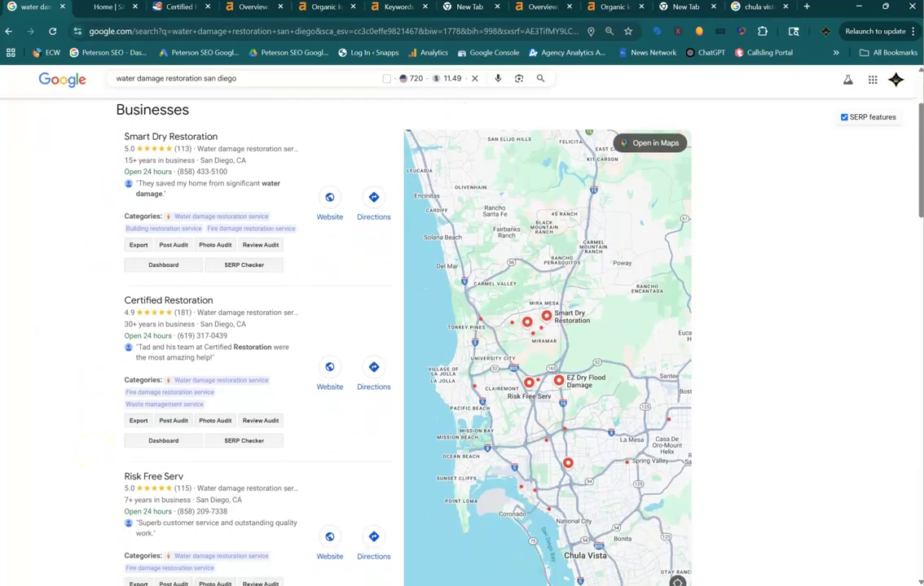
{"action": "scroll", "coordinate": [49, 334], "scroll_direction": "down", "scroll_amount": 1}
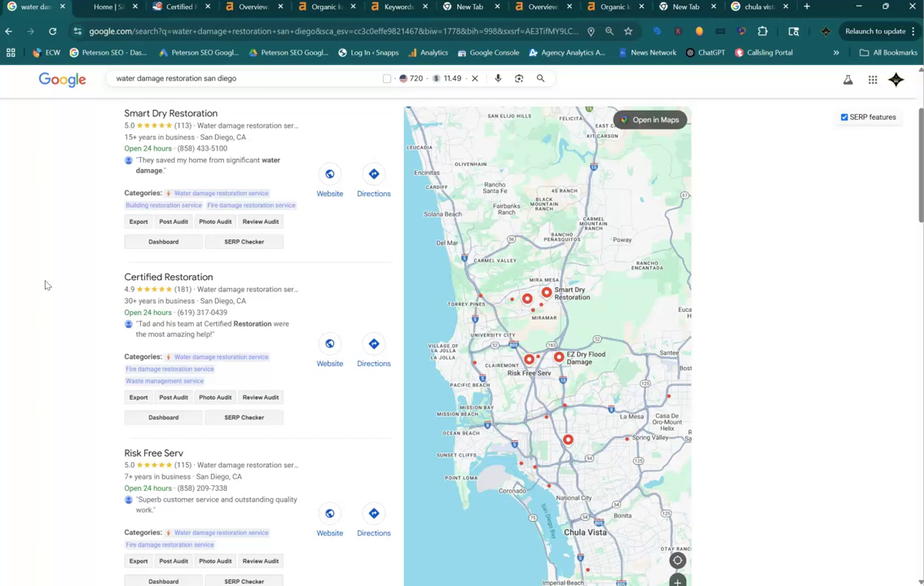
{"action": "scroll", "coordinate": [47, 285], "scroll_direction": "down", "scroll_amount": 5}
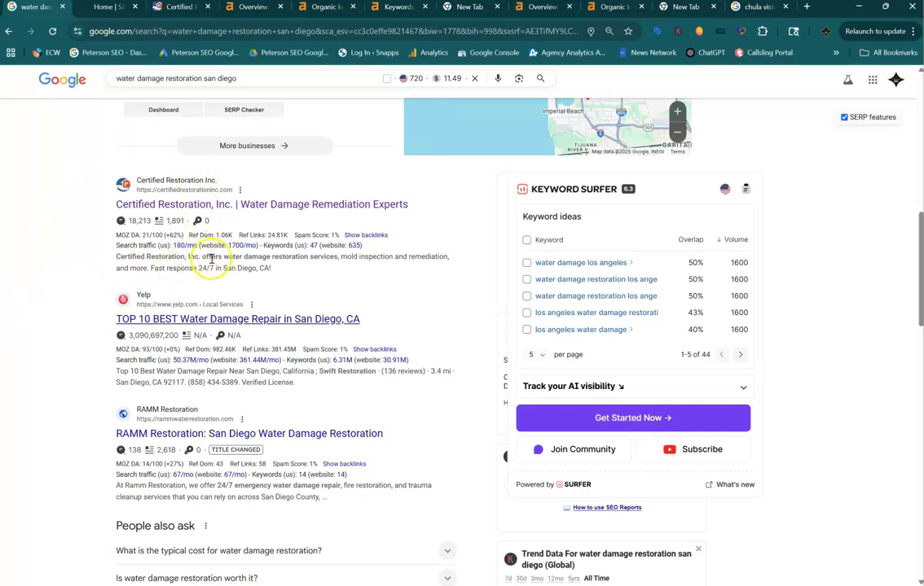
{"action": "mouse_move", "coordinate": [142, 256]}
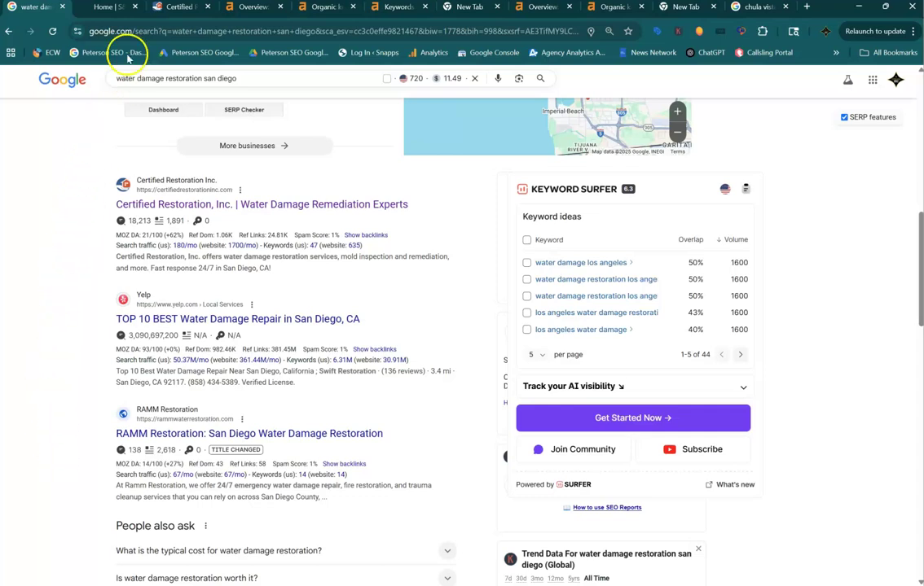
- Revisit the S&J Builders homepage and examine the site's backlink profile and organic search metrics in its Ahrefs overview
{"action": "left_click", "coordinate": [112, 8]}
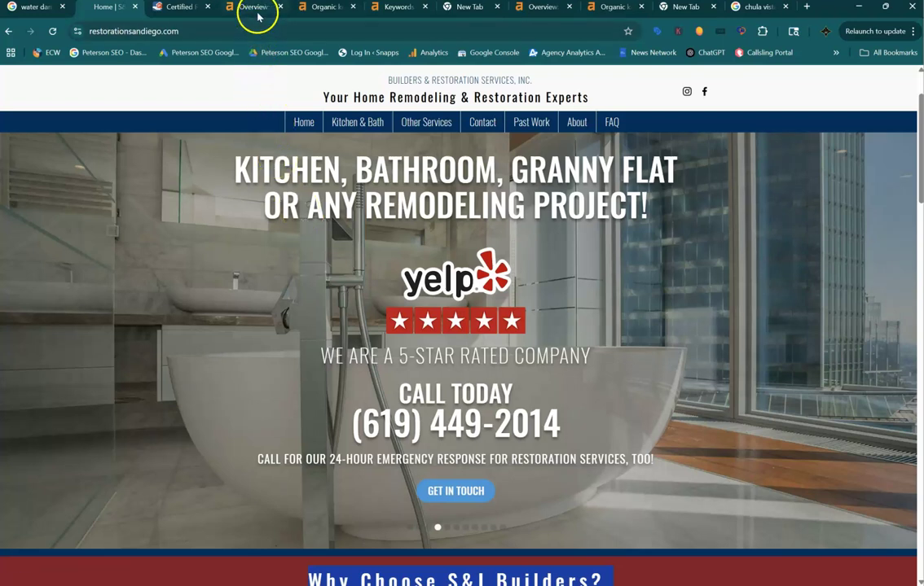
{"action": "left_click", "coordinate": [257, 14]}
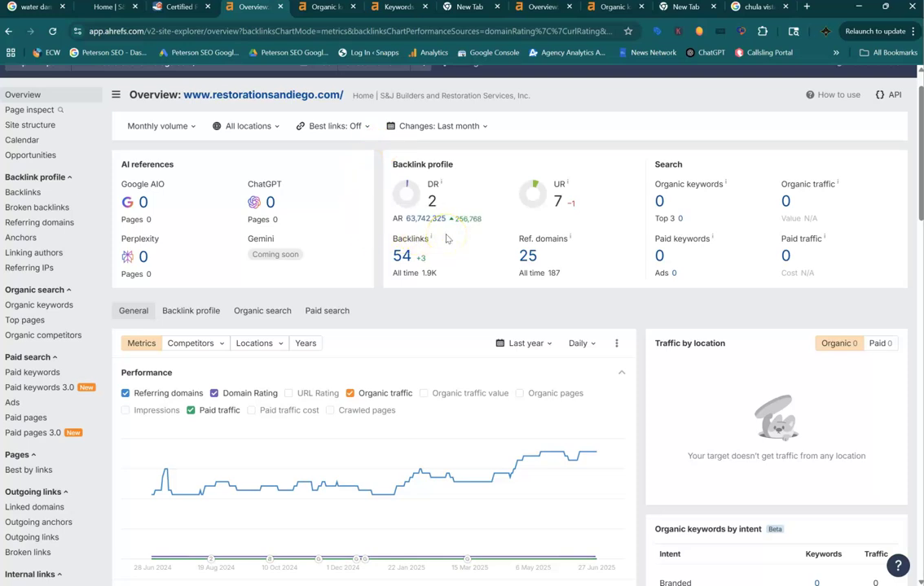
{"action": "mouse_move", "coordinate": [396, 226]}
- Review the San Diego water damage keyword list's difficulty and volume data, and open the Ahrefs overview of certifiedrestorationinc.com
{"action": "left_click", "coordinate": [393, 8]}
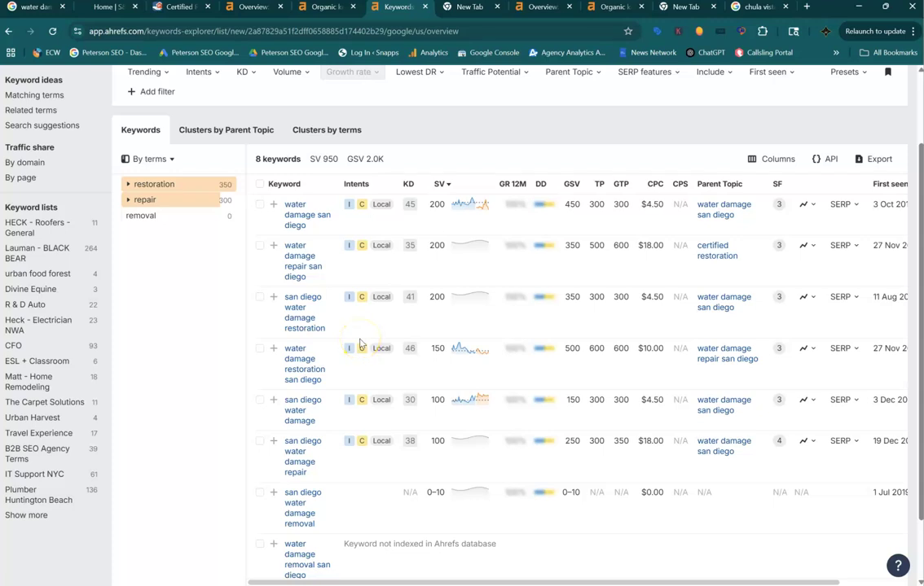
{"action": "mouse_move", "coordinate": [349, 297]}
{"action": "left_click", "coordinate": [536, 13]}
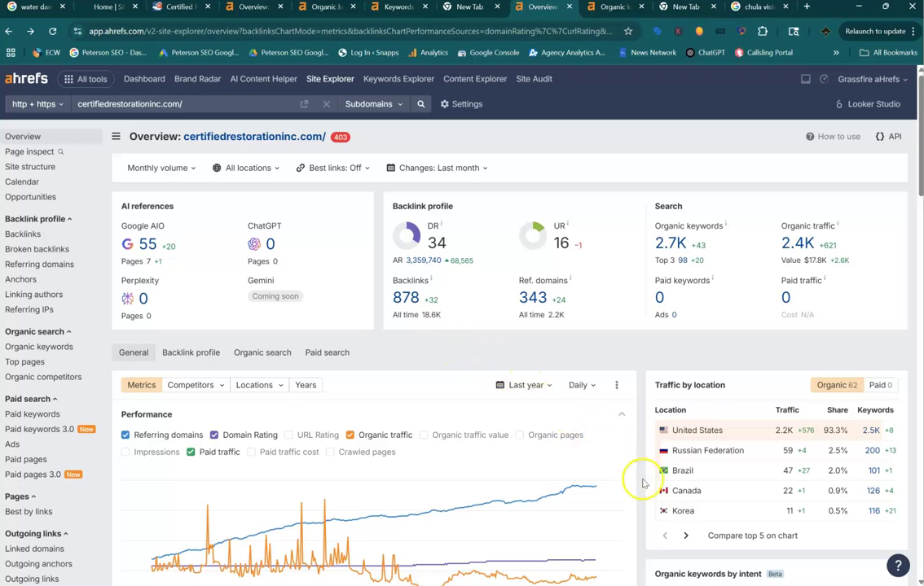
- Switch to the image viewer window showing the Peterson SEO brochure
{"action": "mouse_move", "coordinate": [689, 585]}
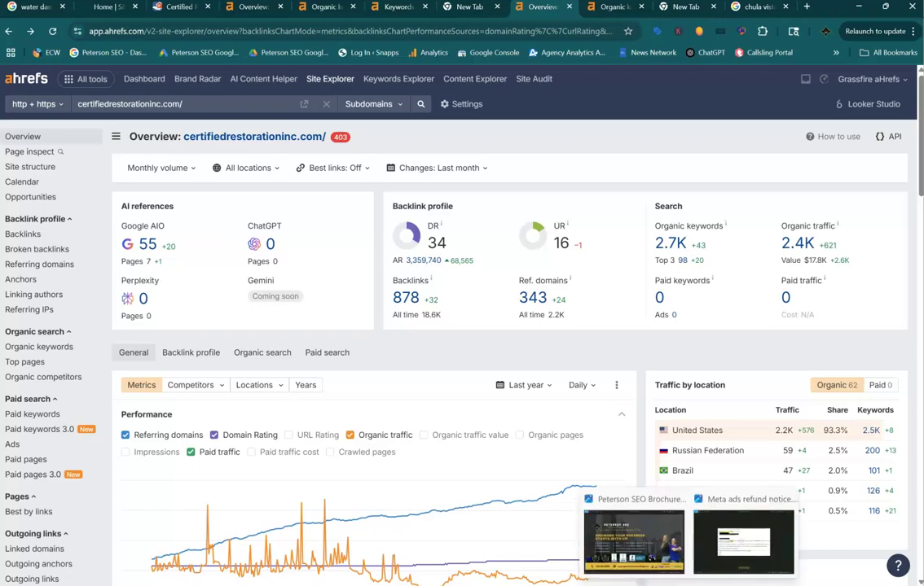
{"action": "left_click", "coordinate": [666, 546]}
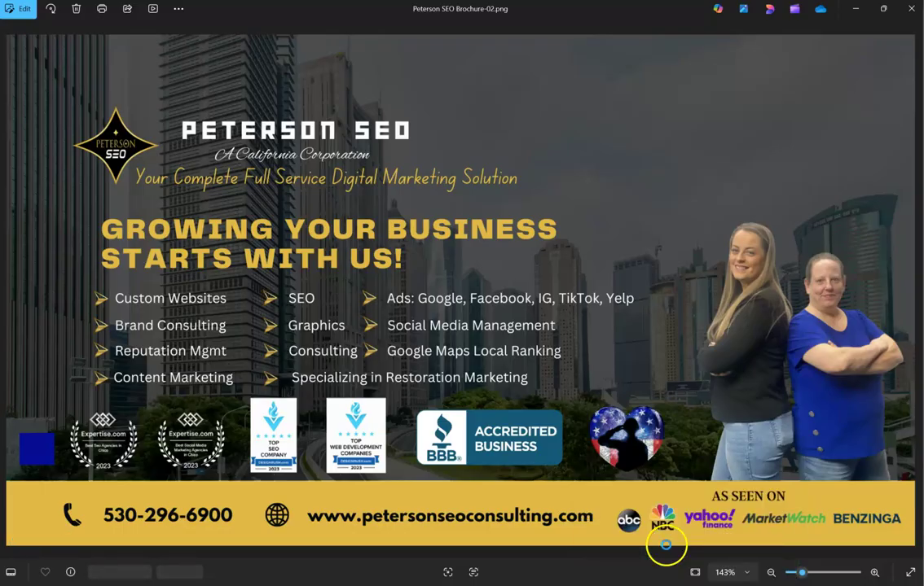